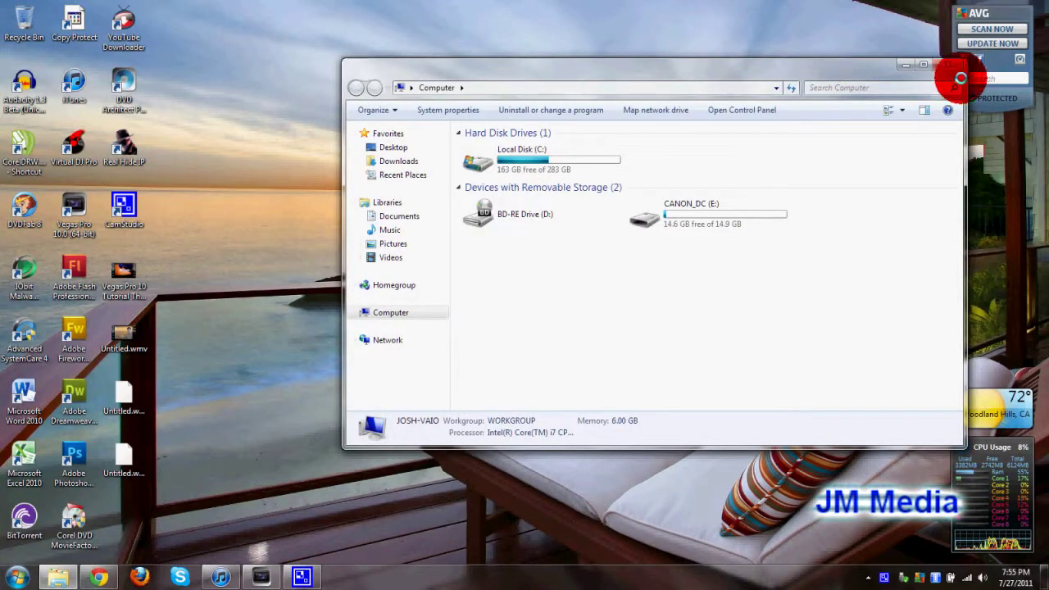
- Minimize the Explorer Computer window to reveal the desktop
left_click(904, 67)
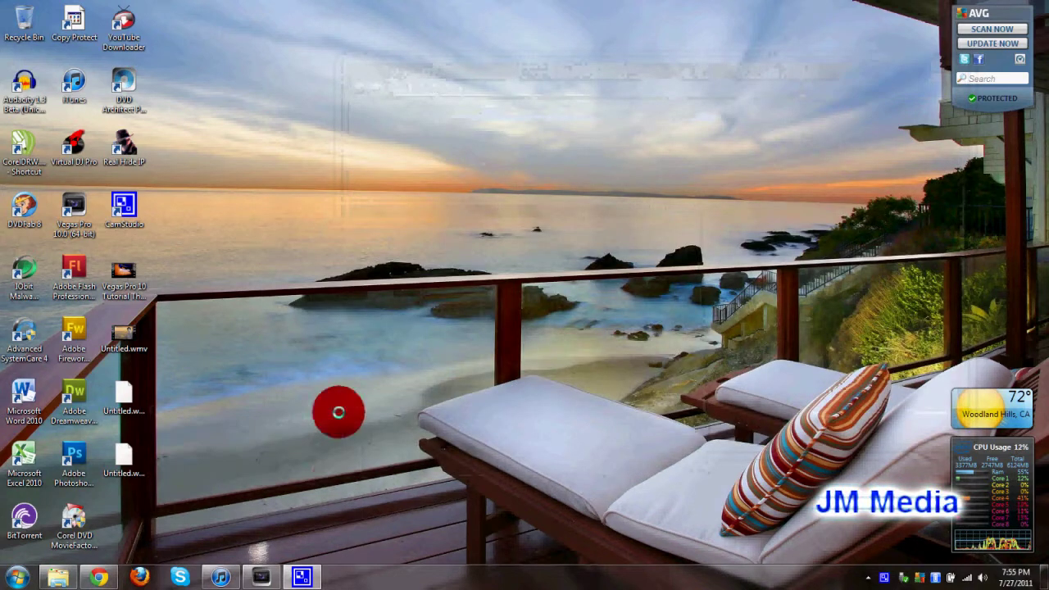
left_click(270, 576)
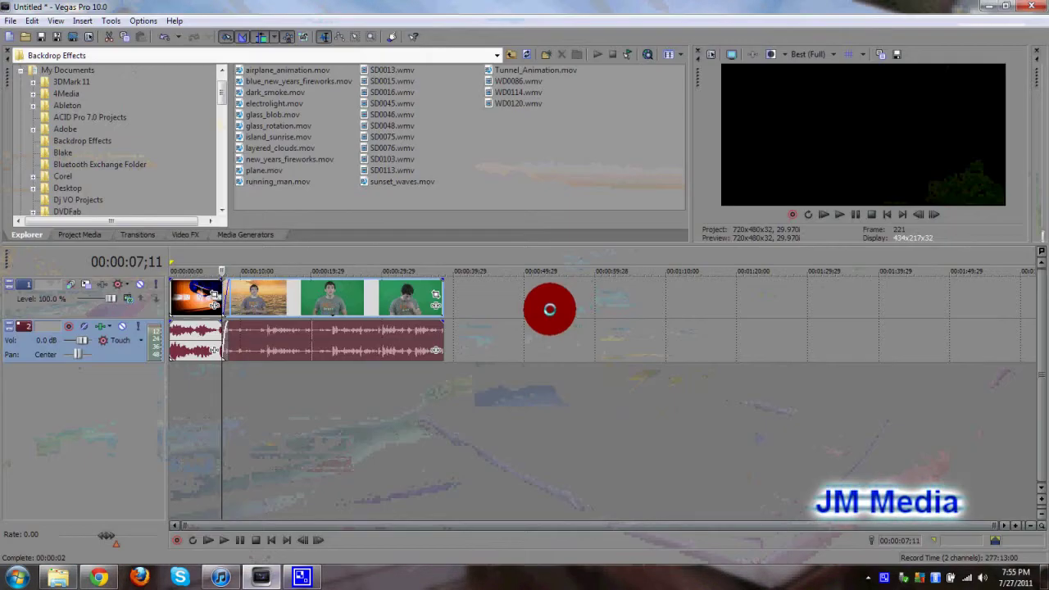
left_click(390, 299)
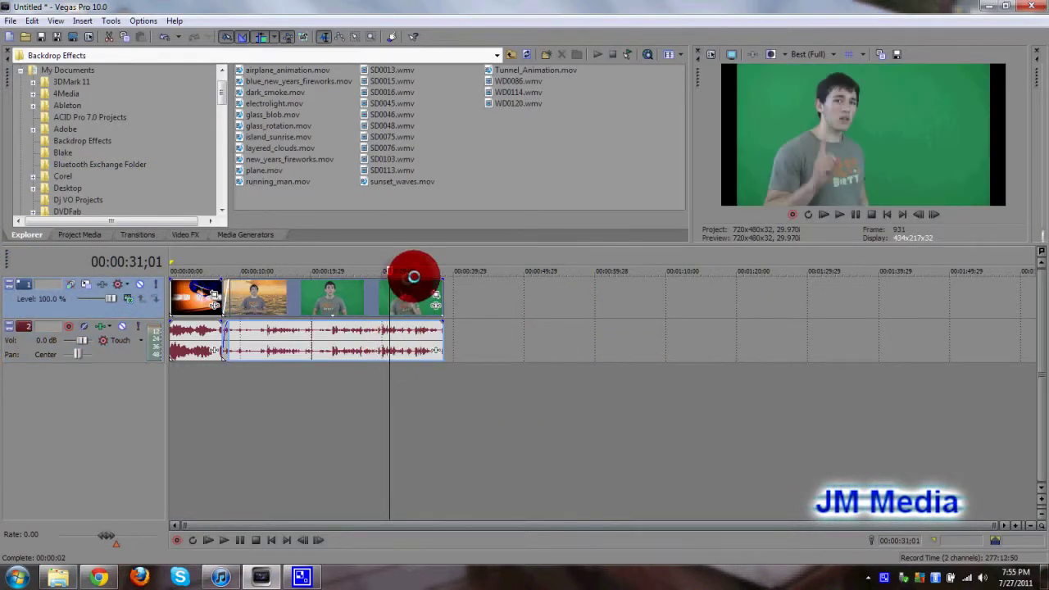
left_click(375, 291)
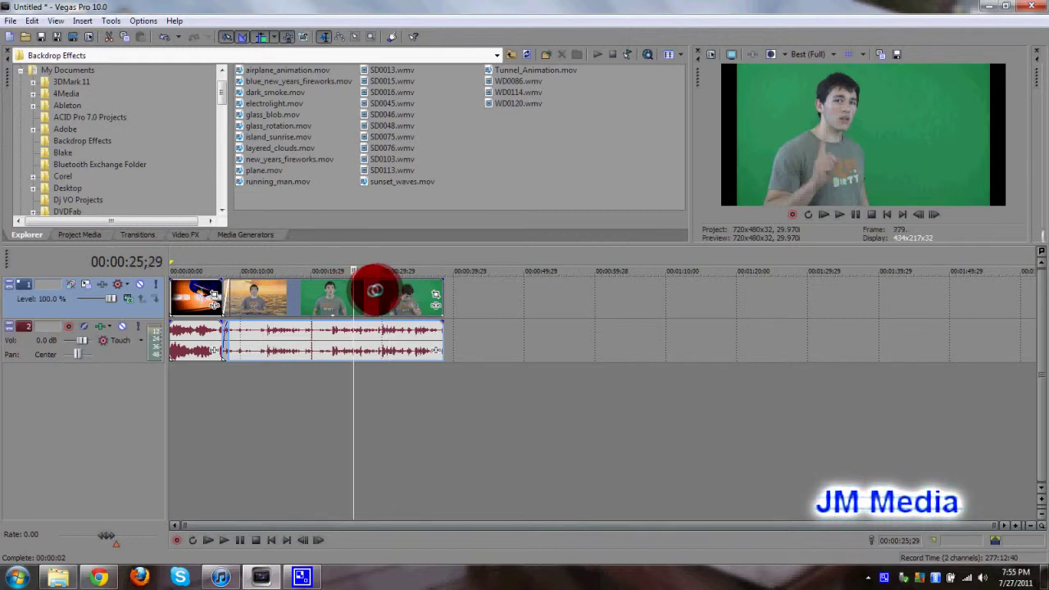
left_click(377, 289)
left_click(398, 290)
left_click(417, 288)
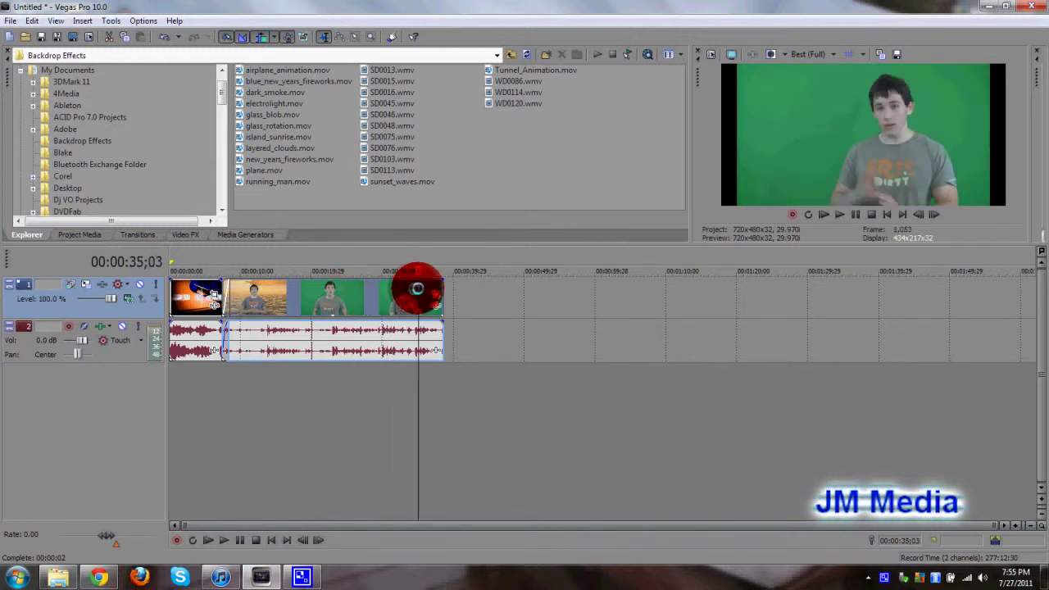
left_click(399, 292)
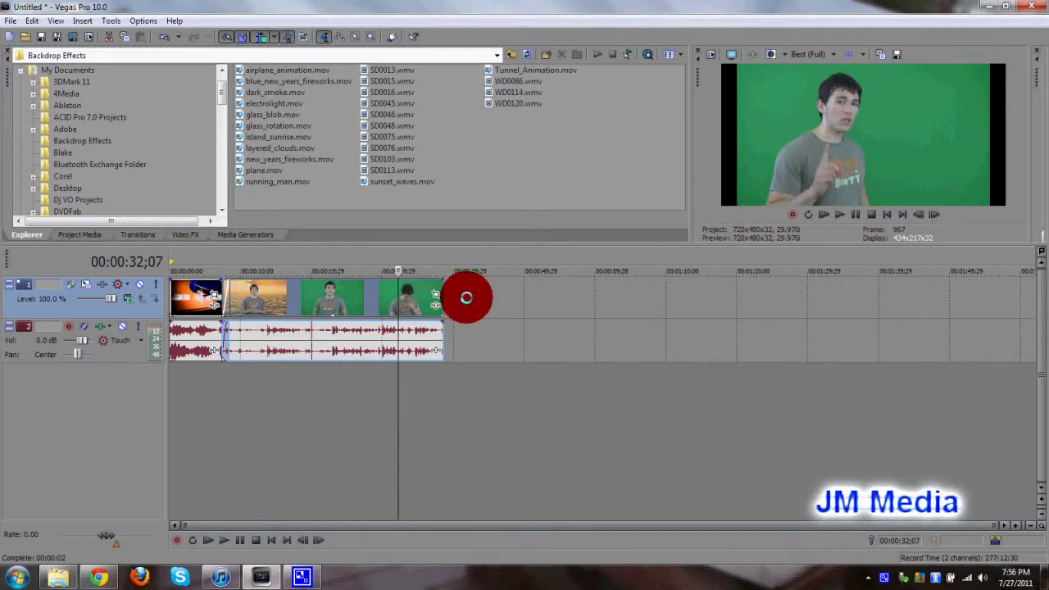
- Insert a new top video track and move the green-screen clips onto it, above the orange intro
right_click(466, 297)
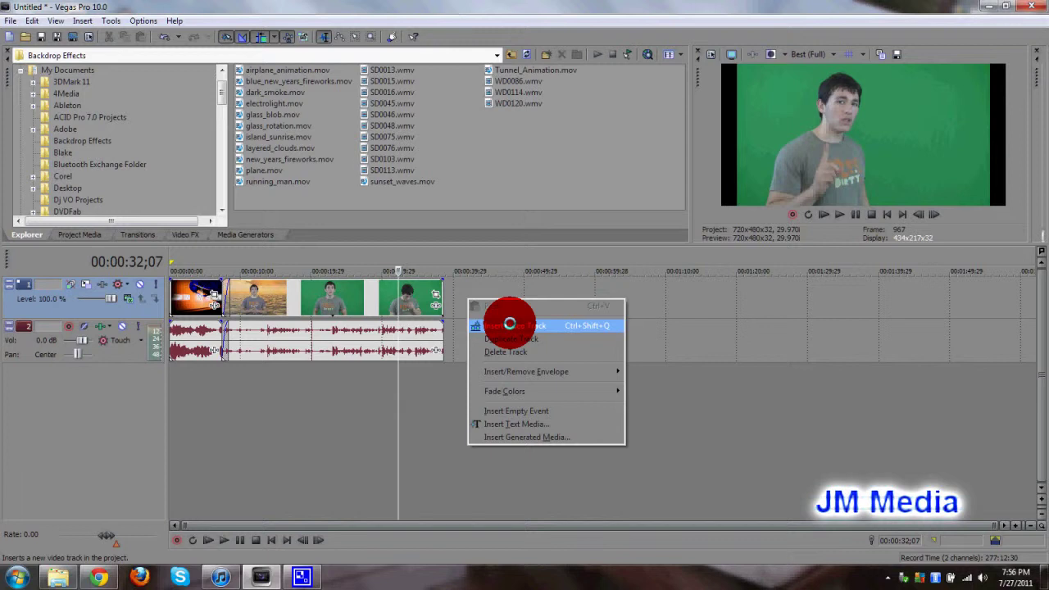
left_click(510, 325)
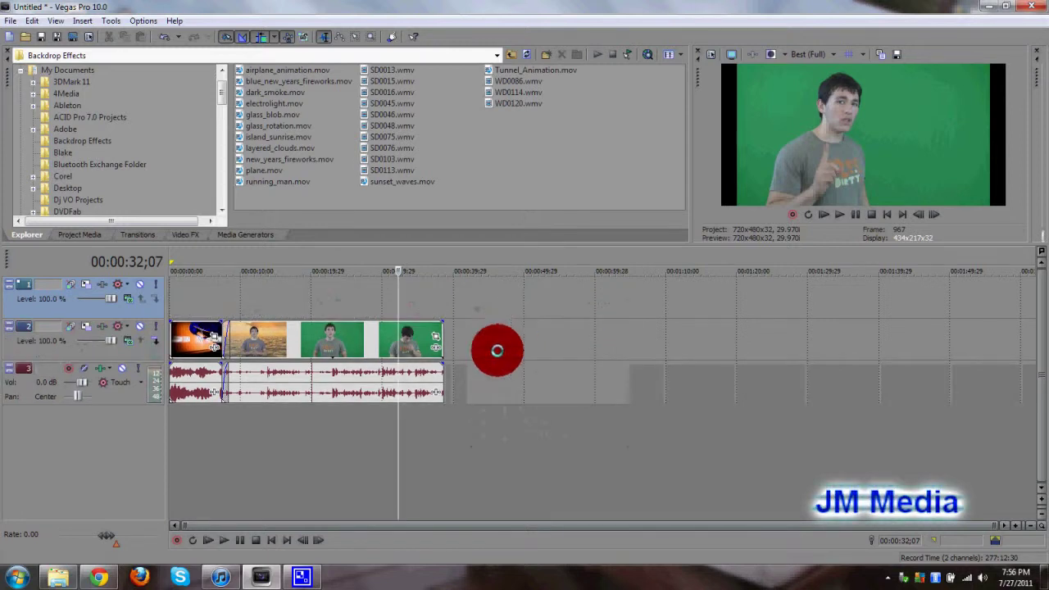
left_click(312, 340)
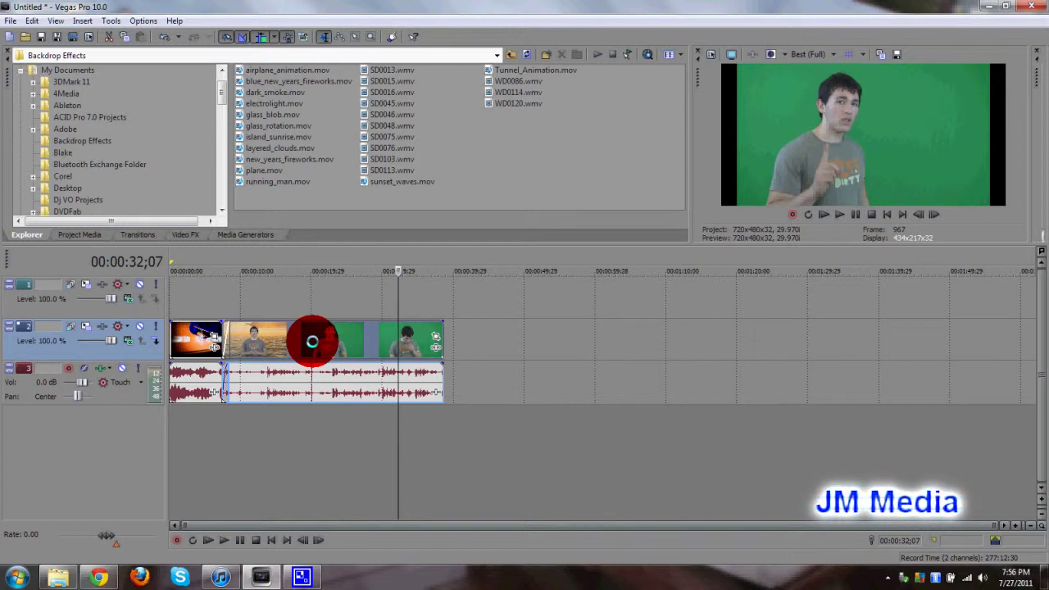
left_click_drag(311, 329, 310, 309)
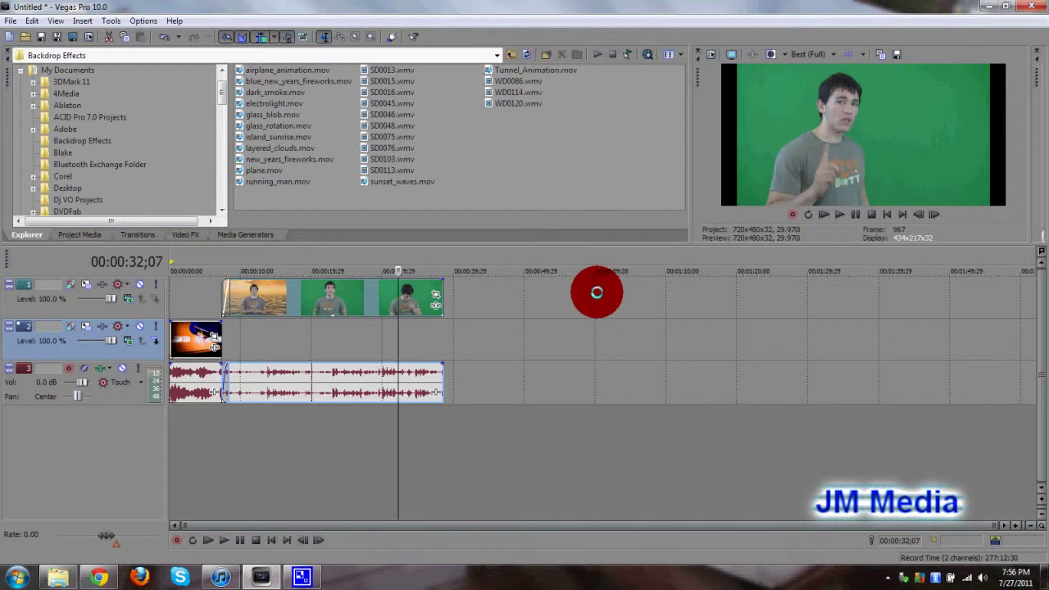
- Apply the Chroma Keyer Pure Blue Screen preset from Video FX to the green clip on track 1
left_click(190, 234)
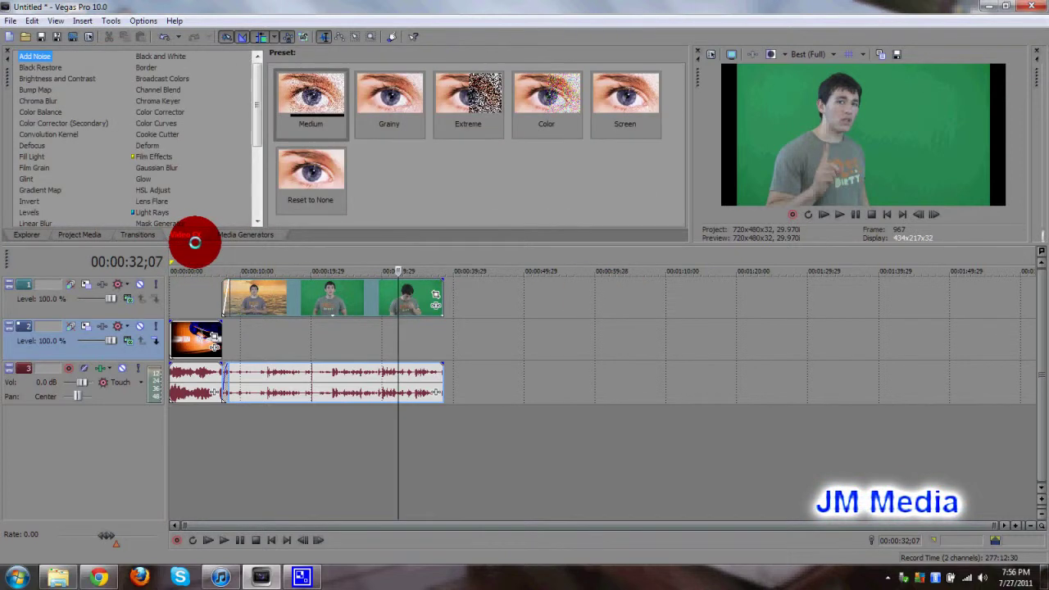
left_click_drag(256, 89, 250, 109)
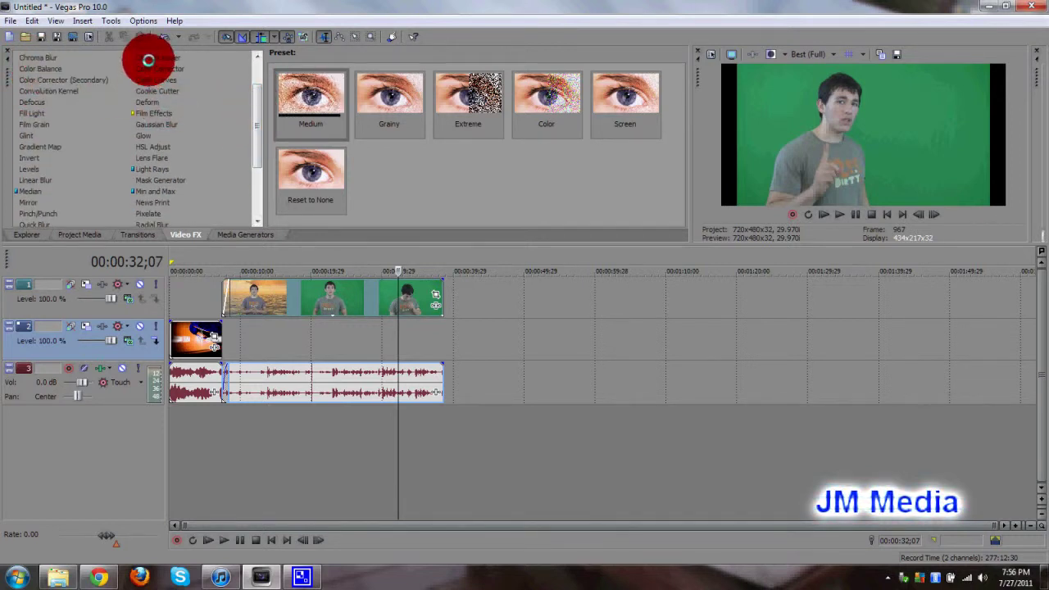
left_click(150, 58)
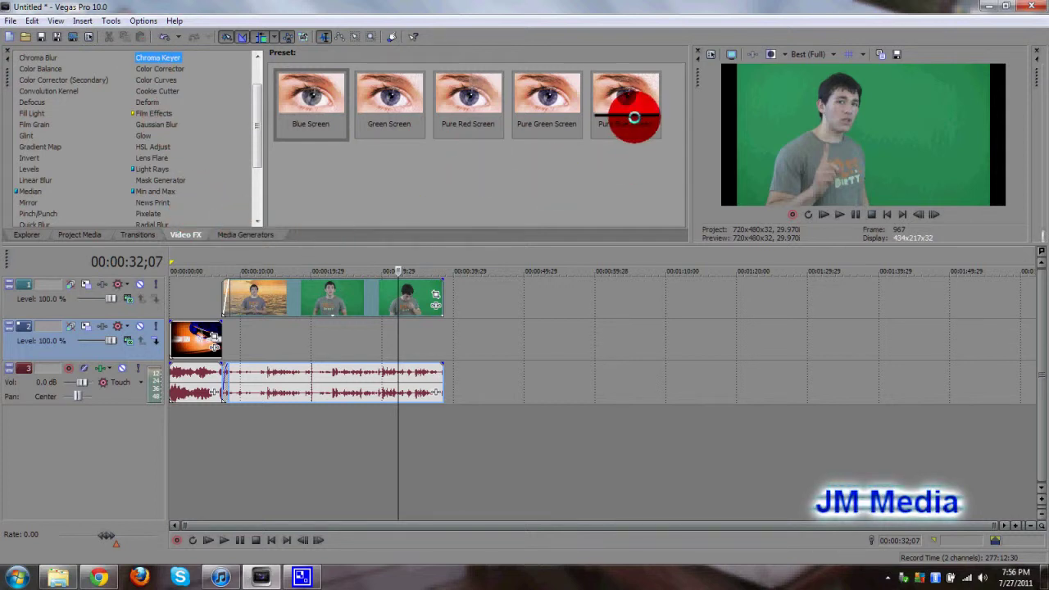
left_click_drag(624, 98, 347, 298)
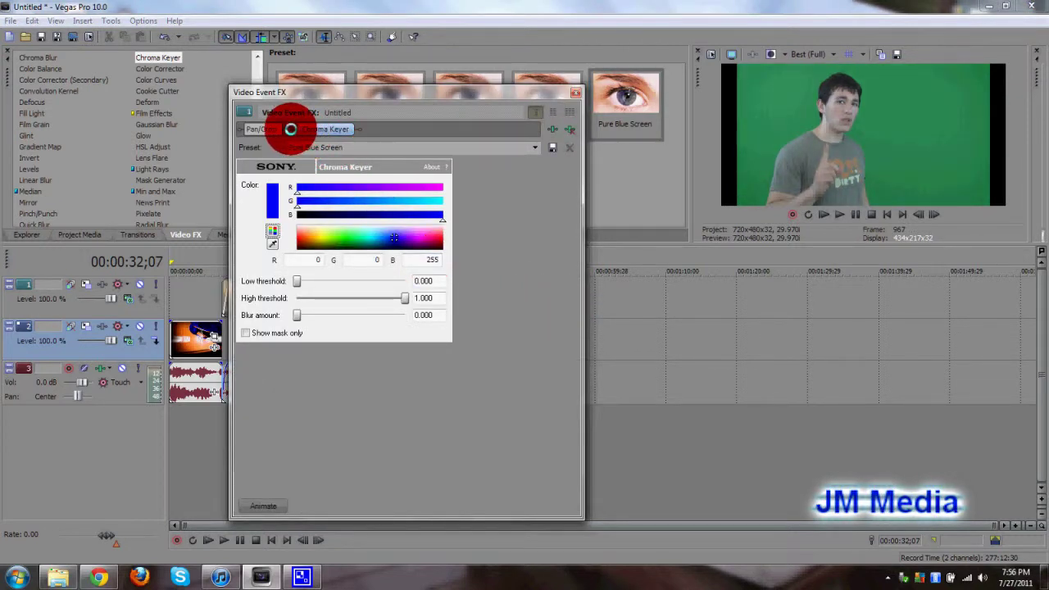
- Sample the green backdrop as the Chroma Keyer key colour (R52 G154 B96) and enable the effect
left_click(290, 129)
left_click(281, 249)
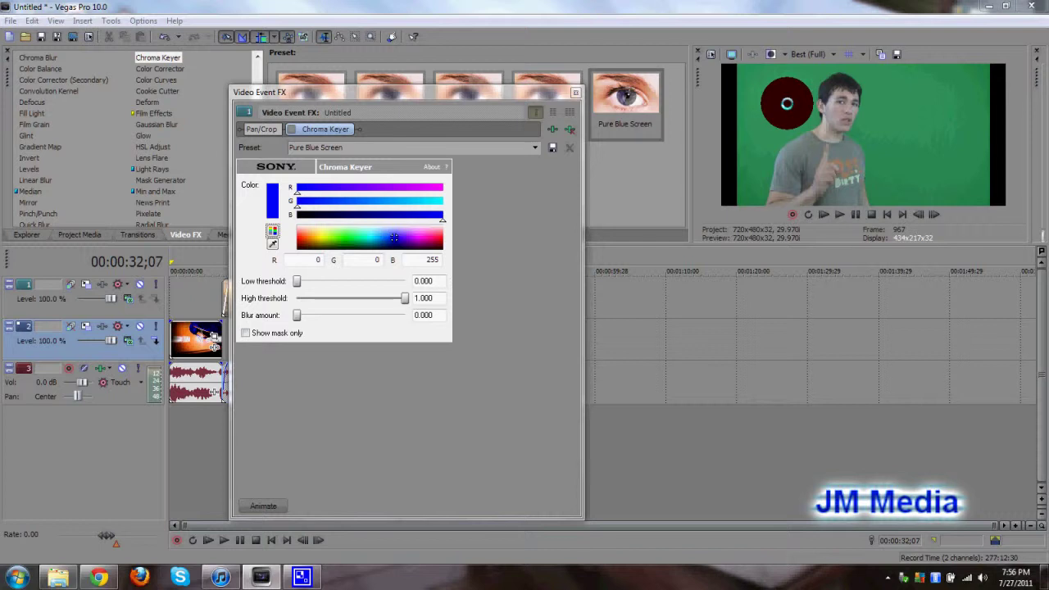
left_click(787, 105)
left_click(280, 144)
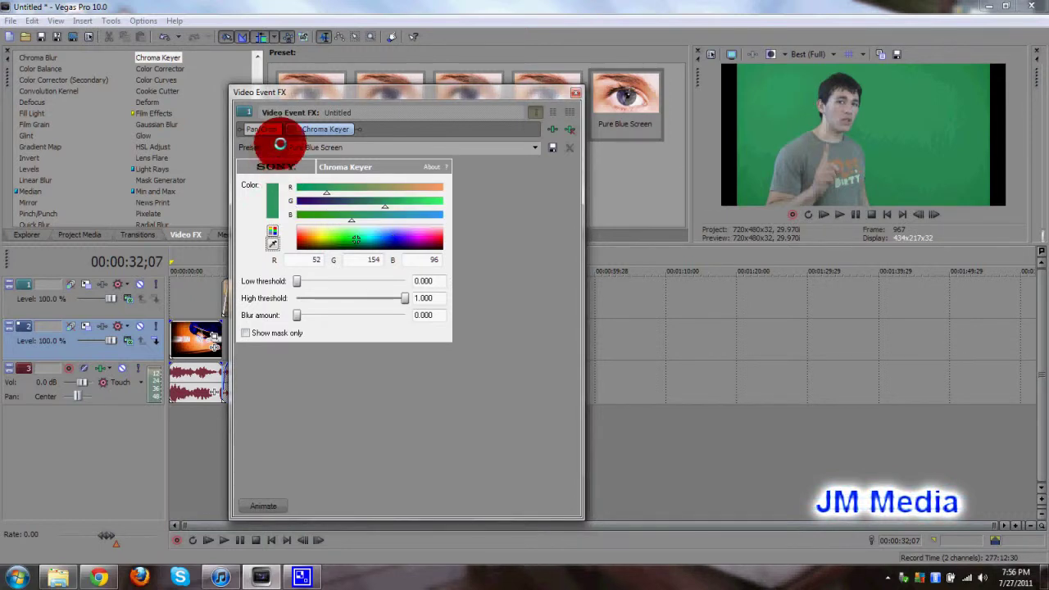
left_click(290, 124)
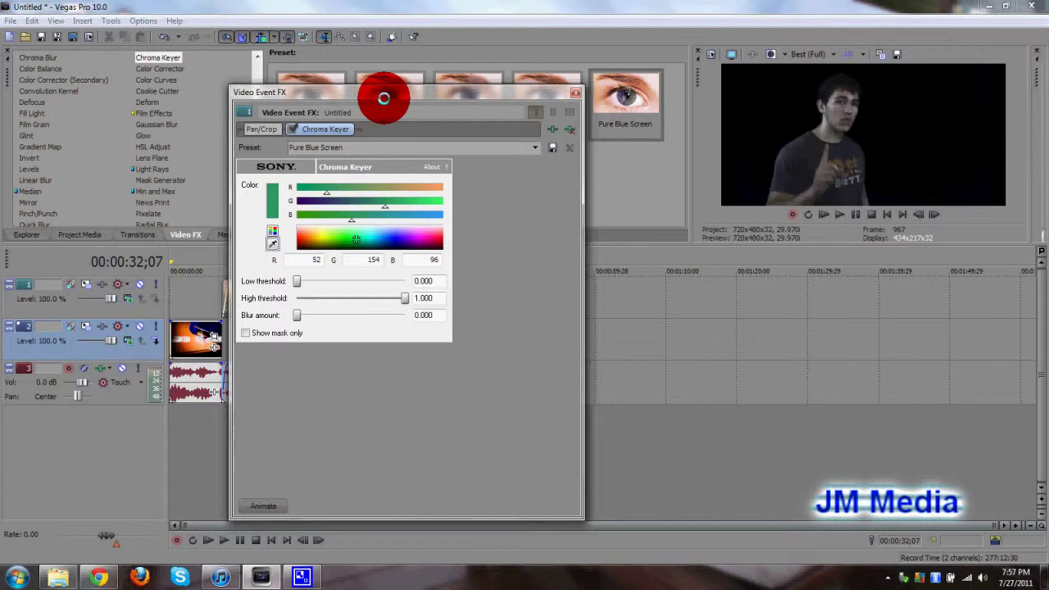
left_click_drag(382, 95, 347, 90)
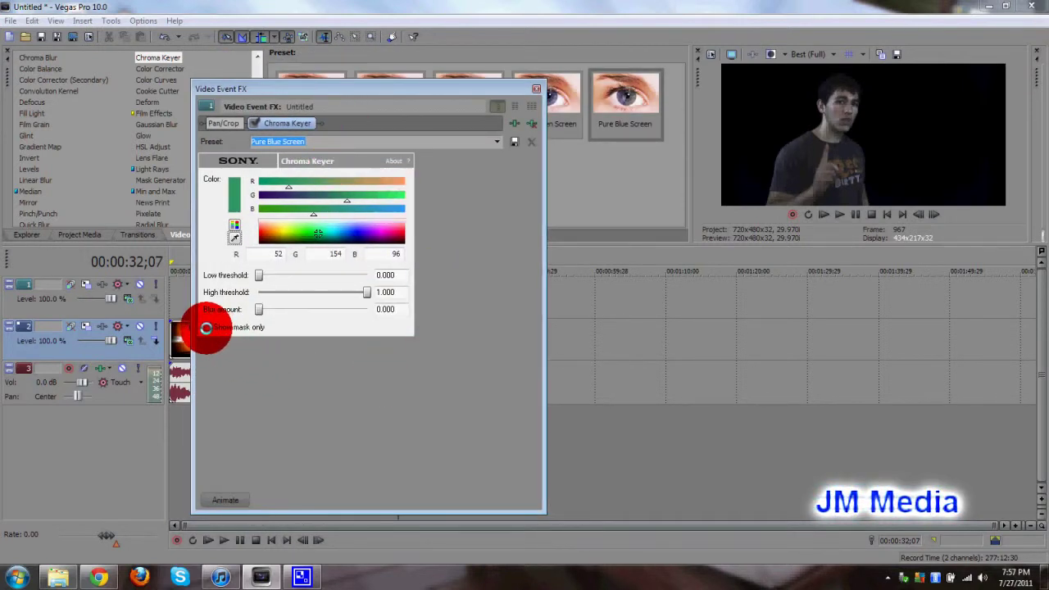
- Turn on Show mask only, with thresholds still at 0.000 low and 1.000 high
left_click(206, 327)
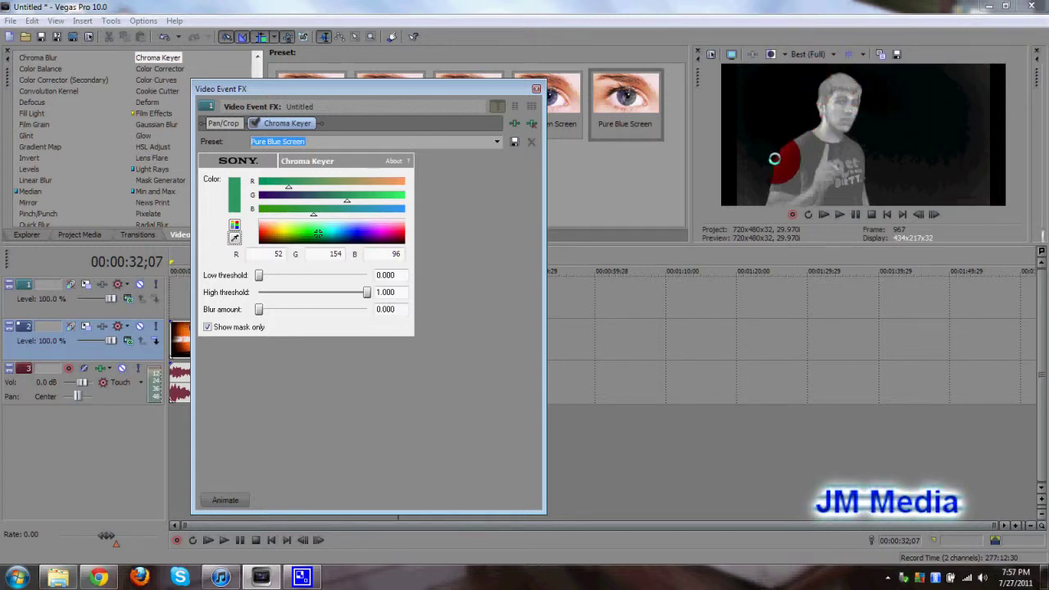
left_click(330, 199)
left_click(381, 290)
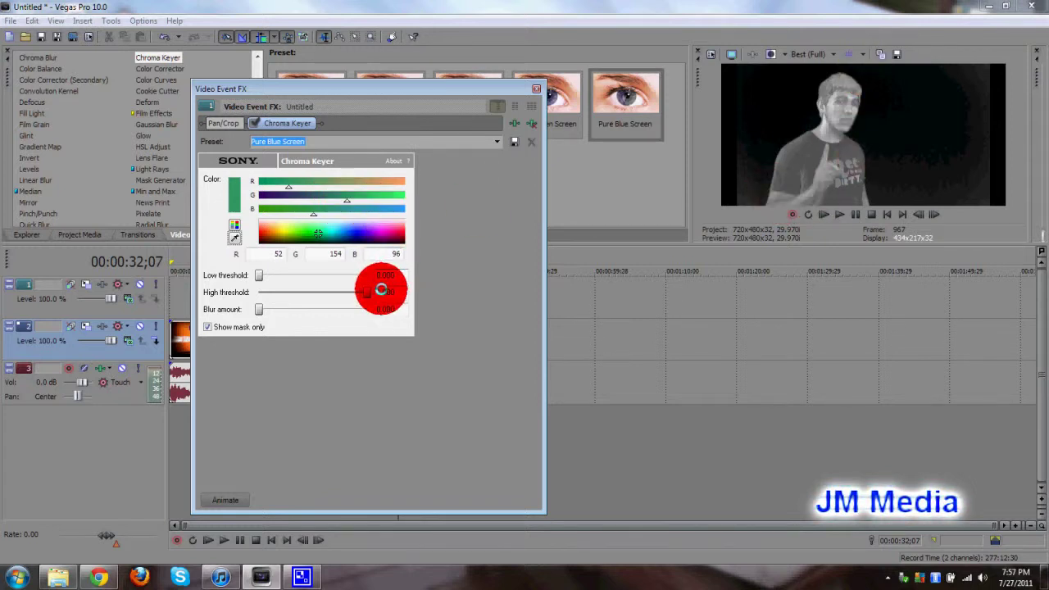
left_click(316, 326)
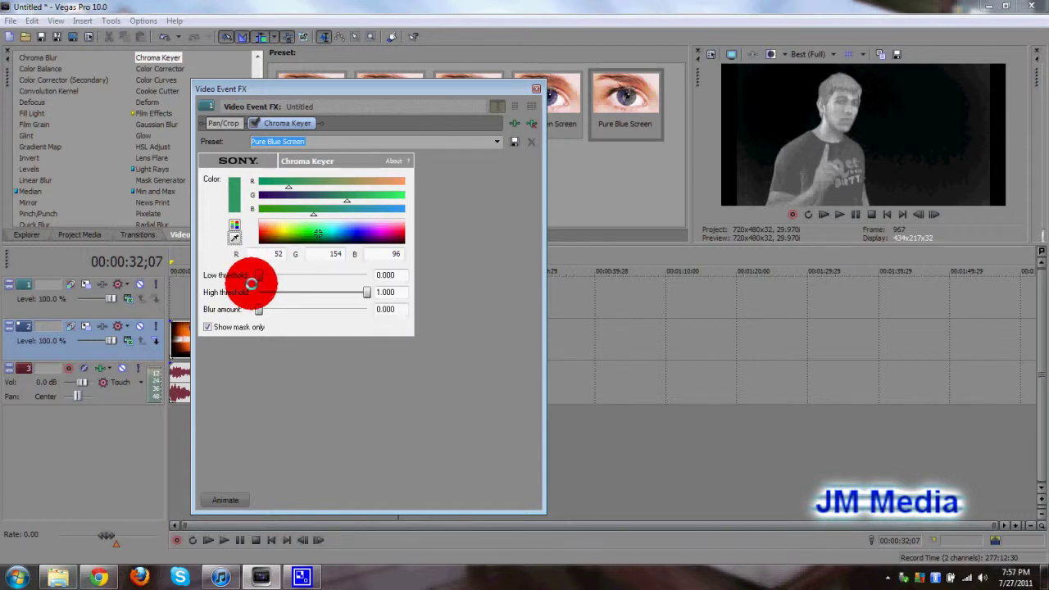
- Set low threshold 0.206, high 0.254 and blur 0.030, turn off Show mask only, then close the dialog
left_click_drag(263, 279, 283, 276)
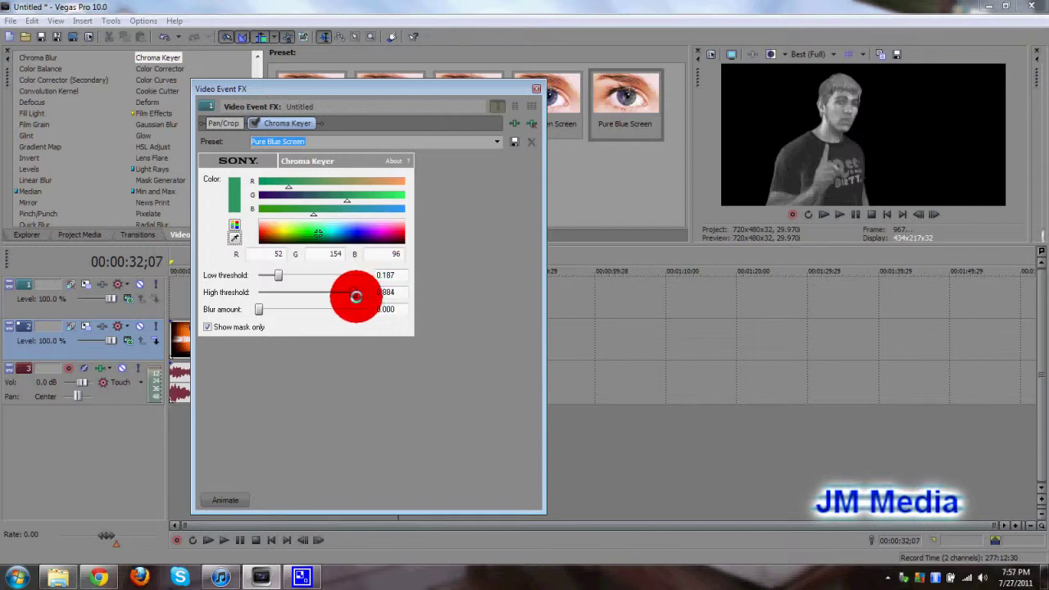
left_click_drag(355, 297, 290, 296)
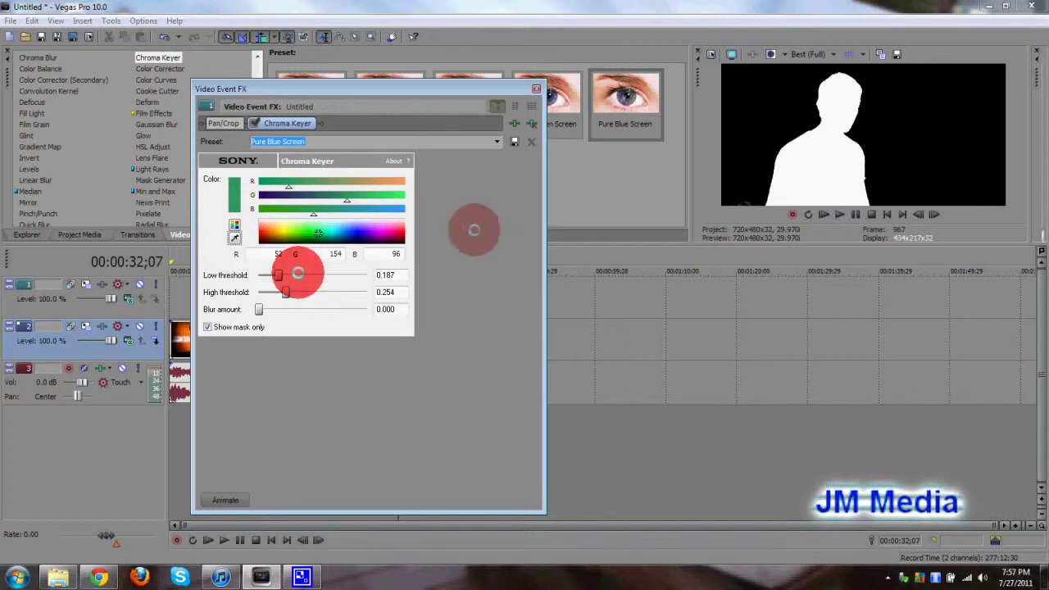
left_click(278, 276)
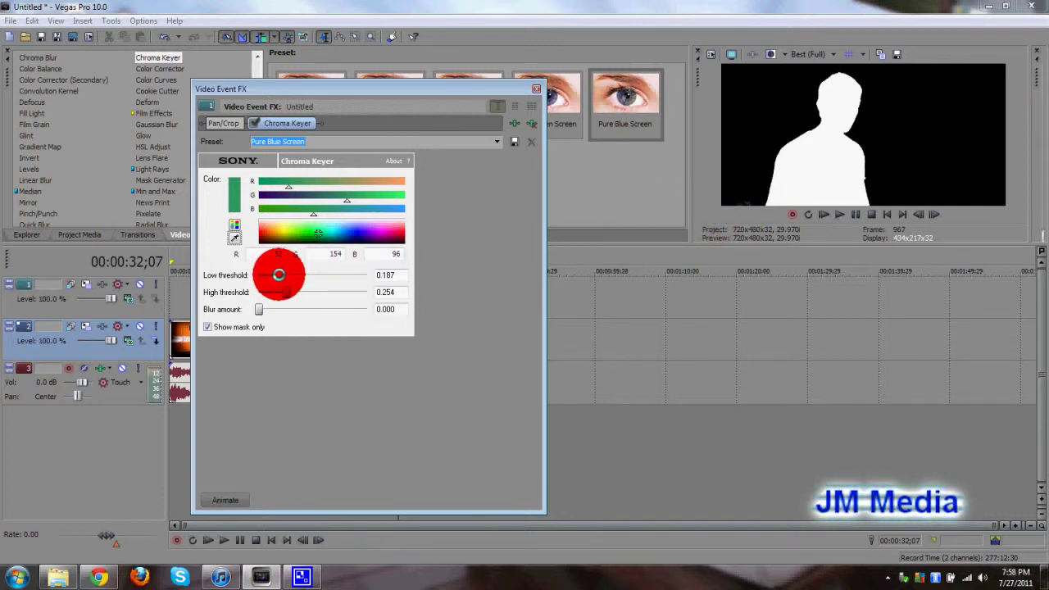
left_click_drag(279, 275, 281, 275)
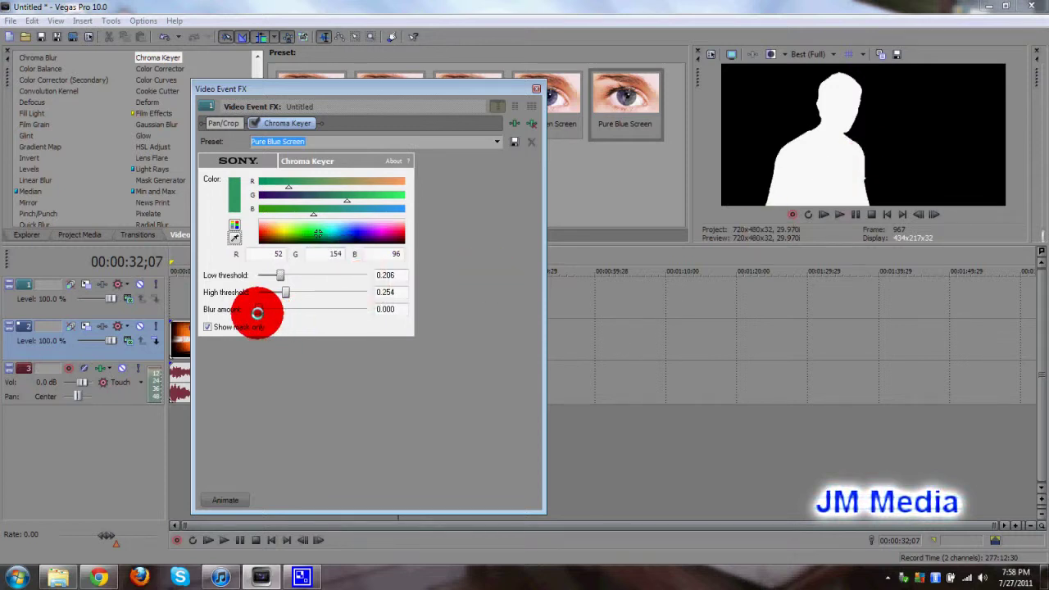
left_click_drag(257, 312, 258, 312)
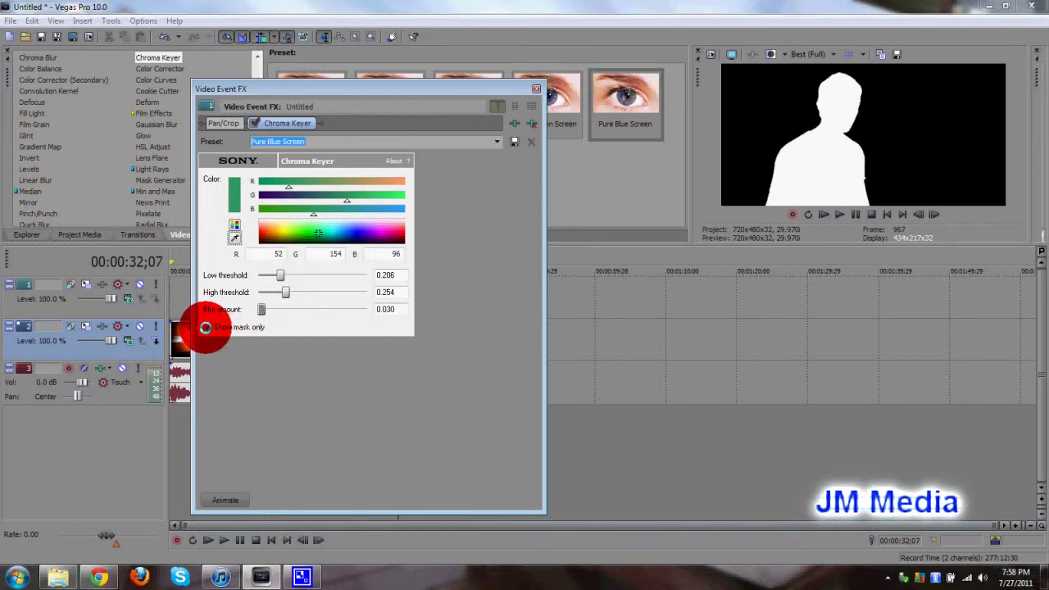
left_click(205, 327)
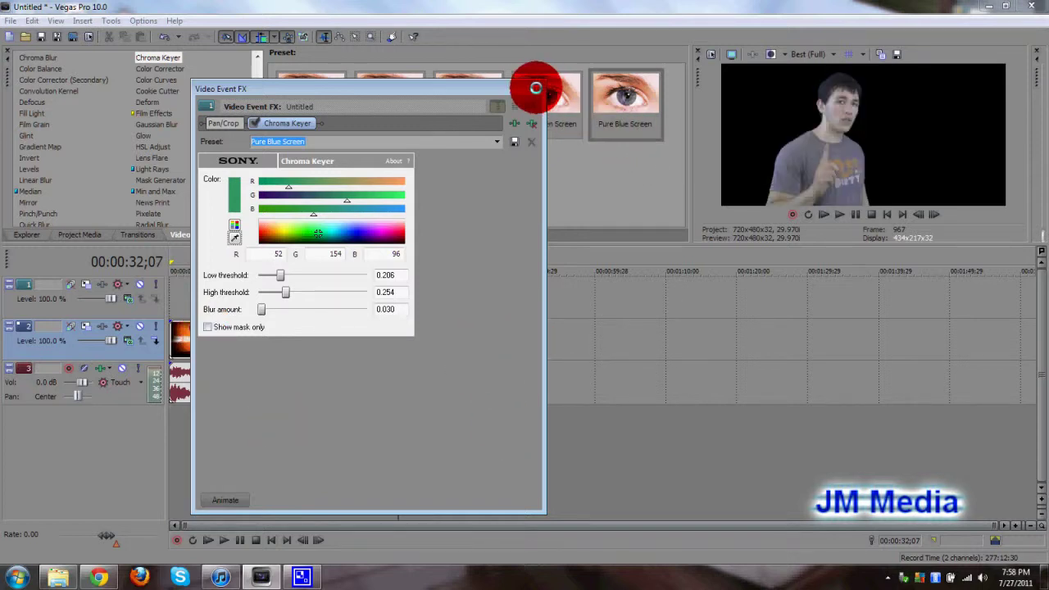
left_click(535, 88)
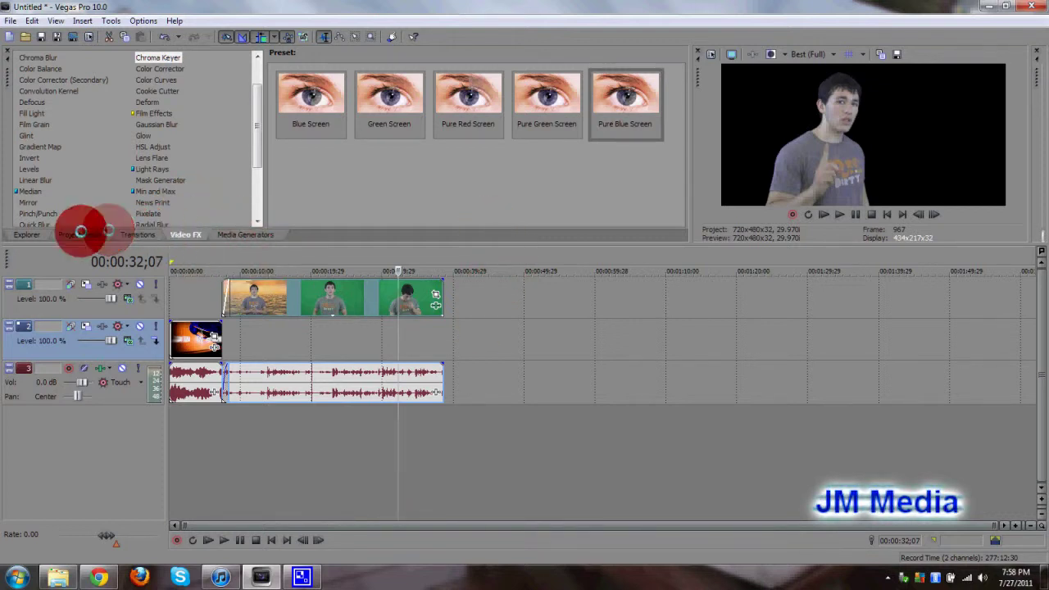
- Place sunset_waves.mov on track 2 beneath the keyed clip, mute system audio and play the composite
left_click(29, 235)
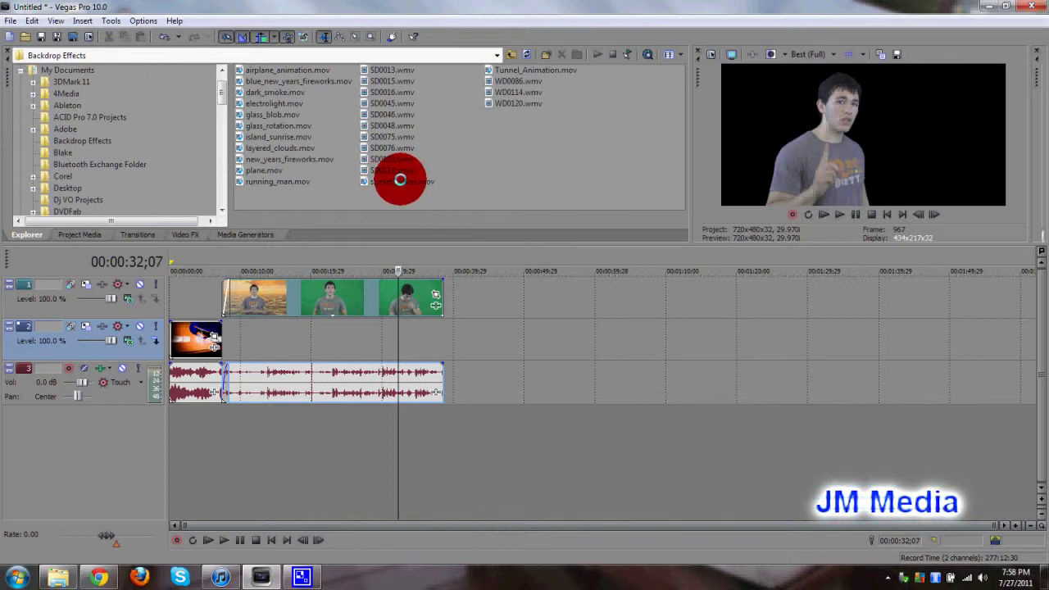
left_click(400, 180)
left_click_drag(480, 234, 403, 345)
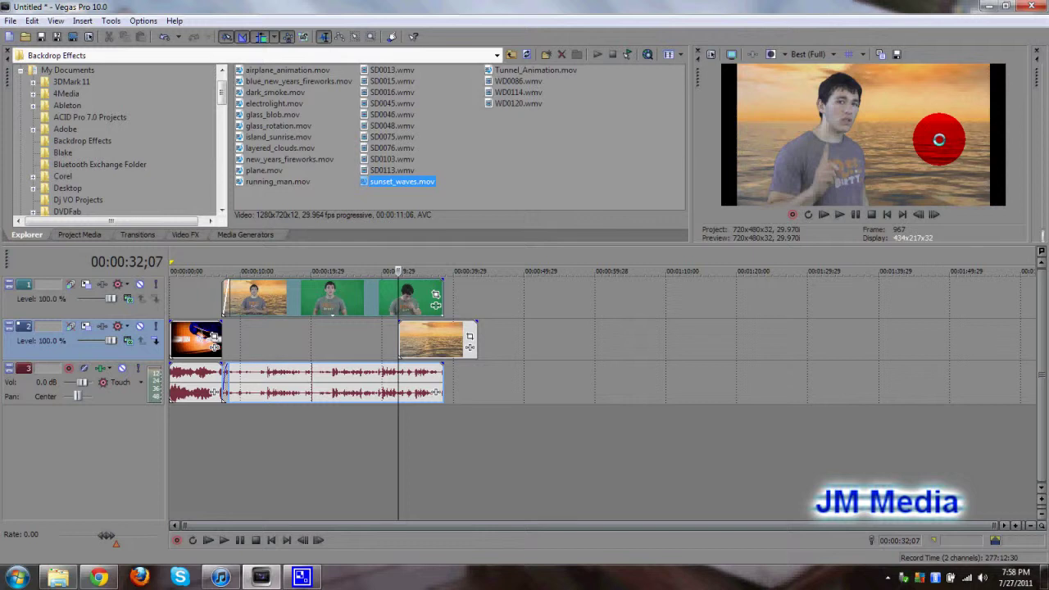
key("XF86AudioMute")
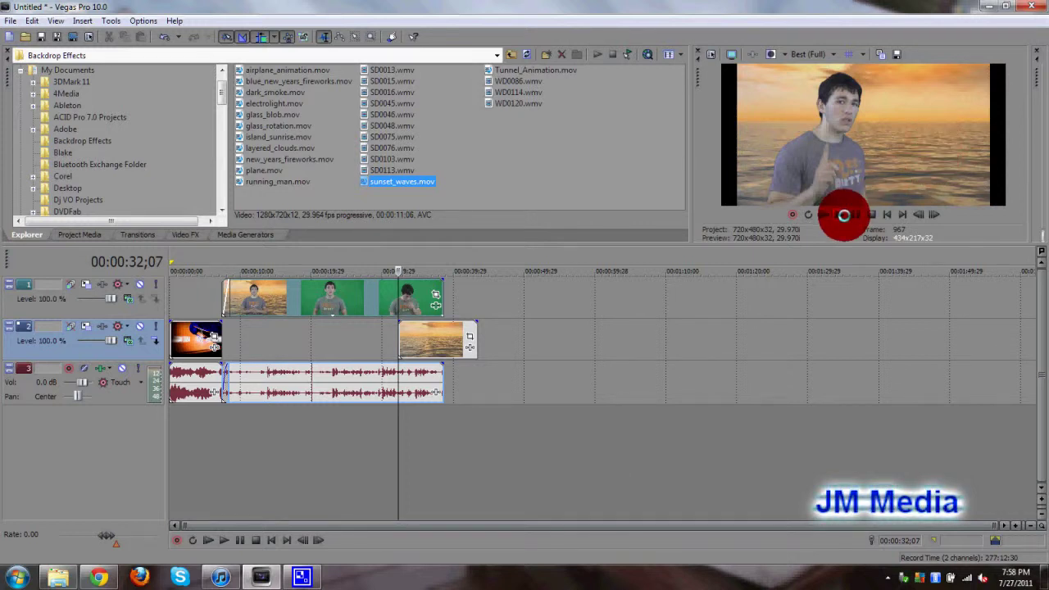
left_click(844, 215)
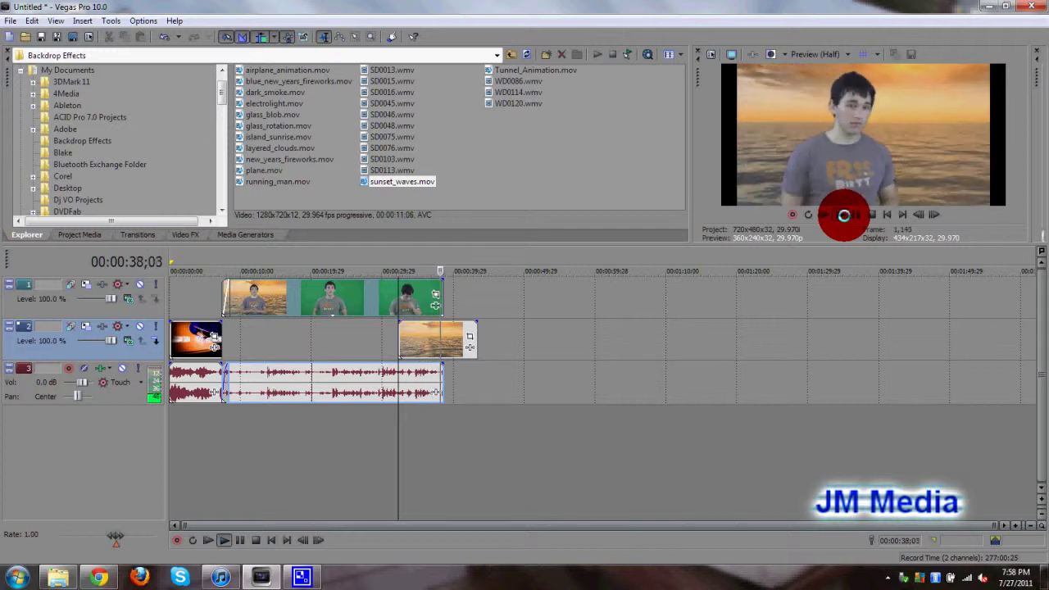
left_click(871, 215)
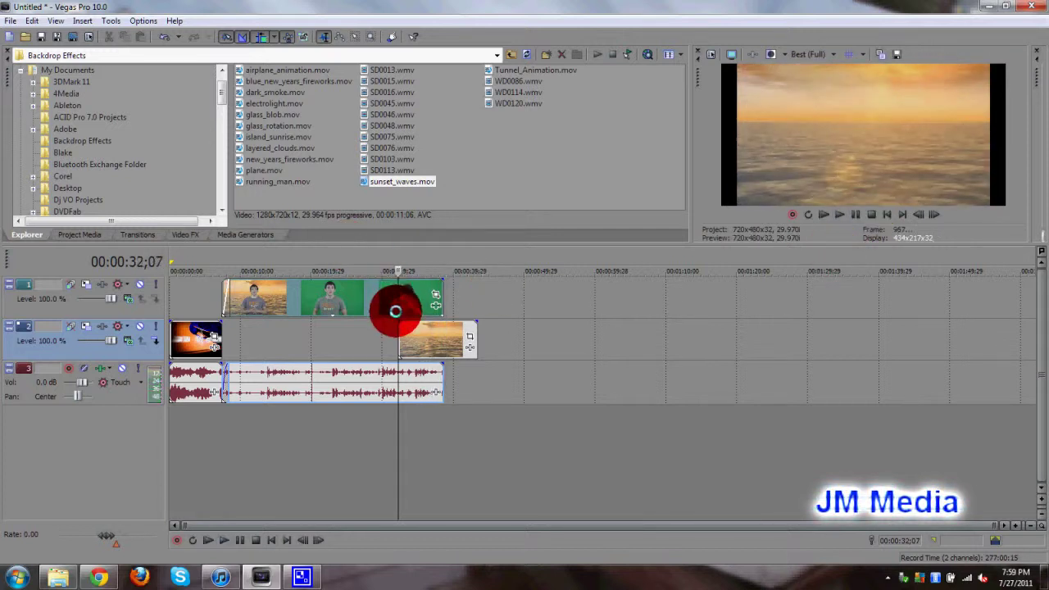
left_click(421, 300)
left_click(414, 295)
left_click(403, 296)
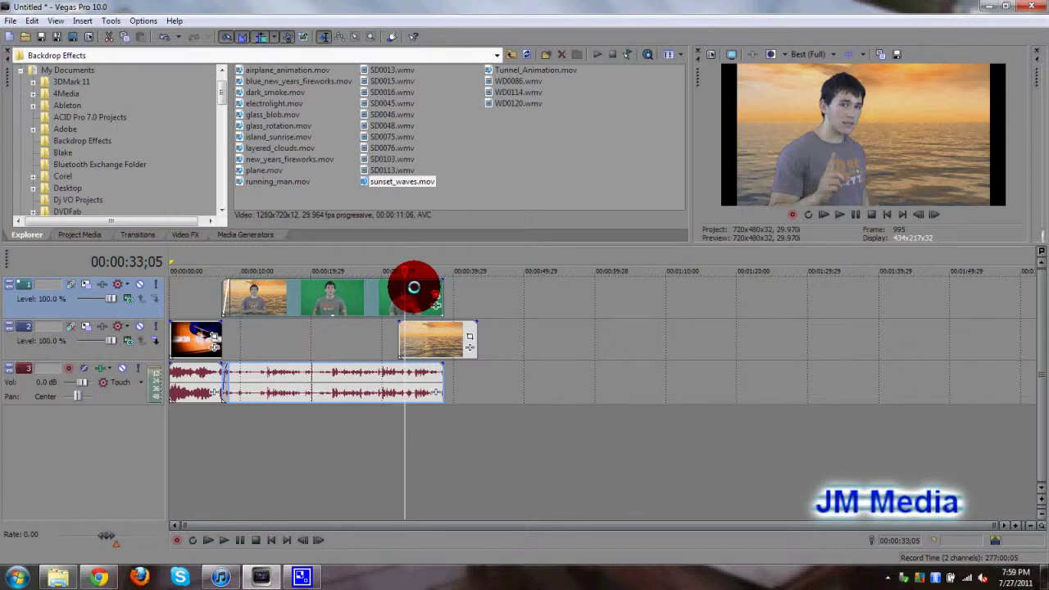
left_click(415, 286)
left_click(414, 291)
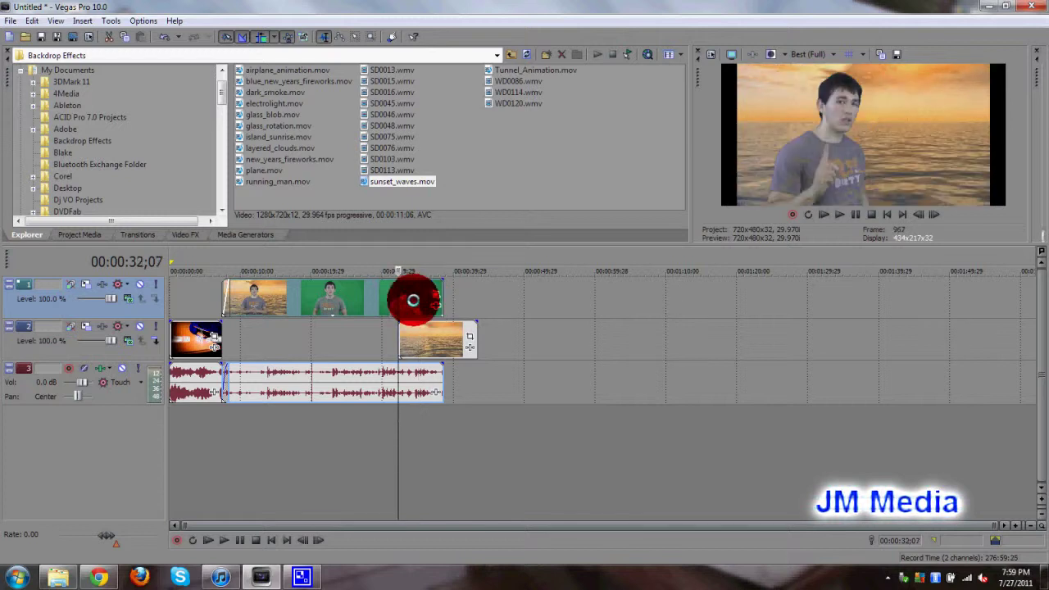
left_click(423, 292)
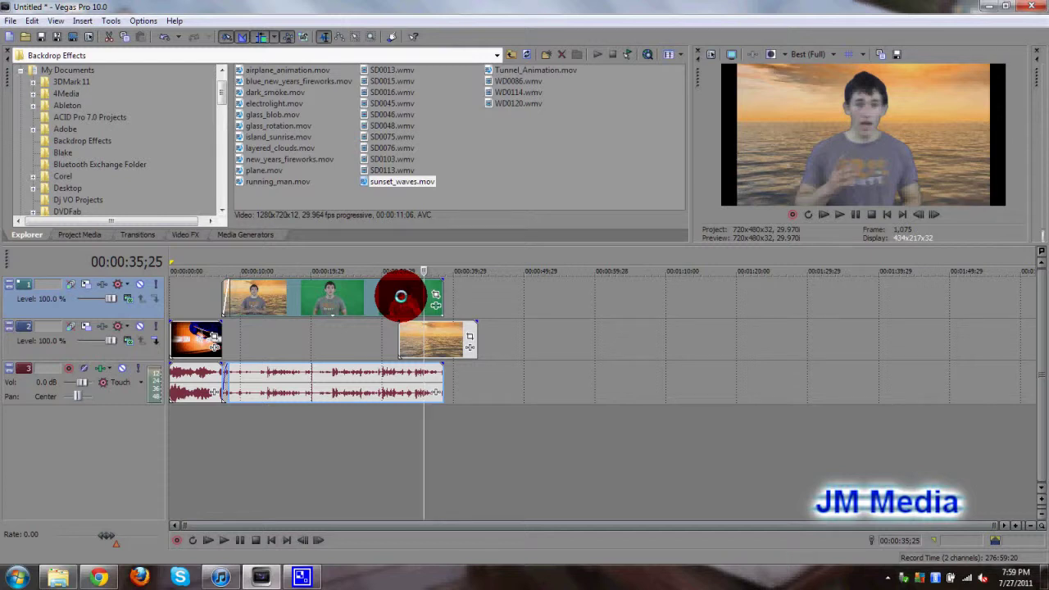
left_click(399, 296)
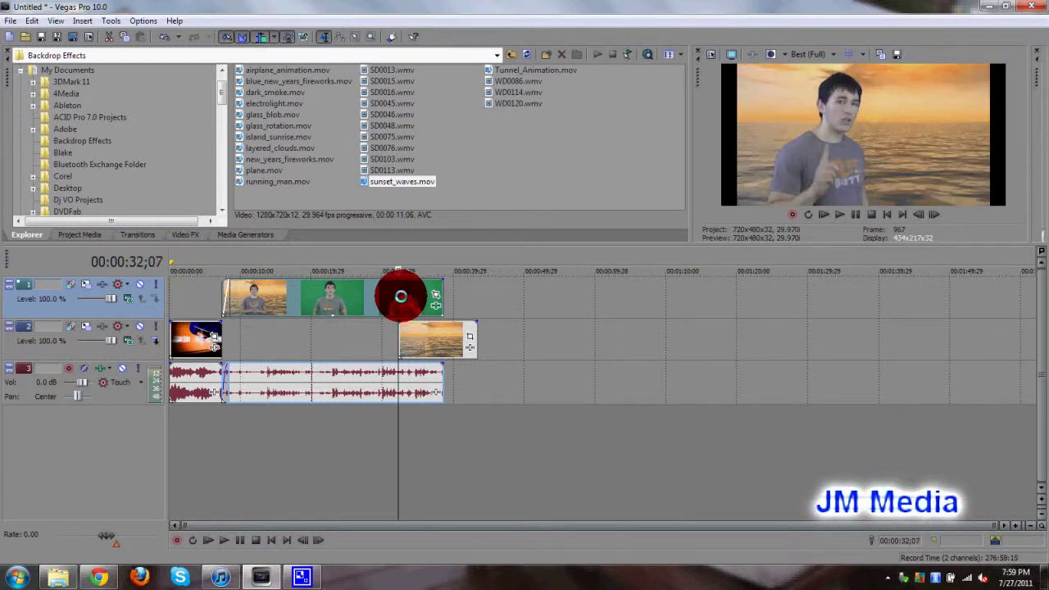
left_click(419, 297)
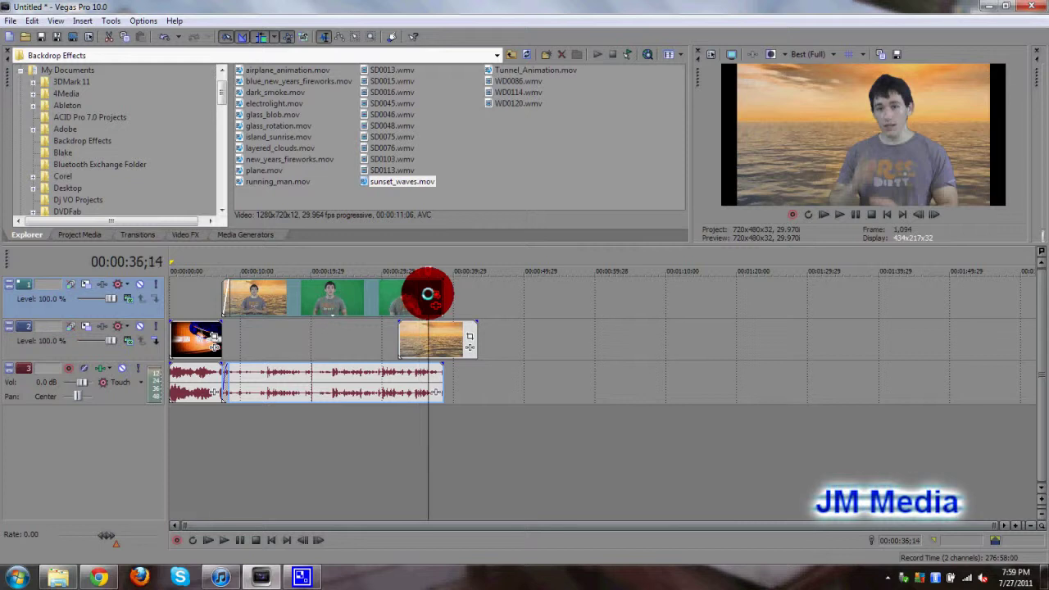
left_click(410, 295)
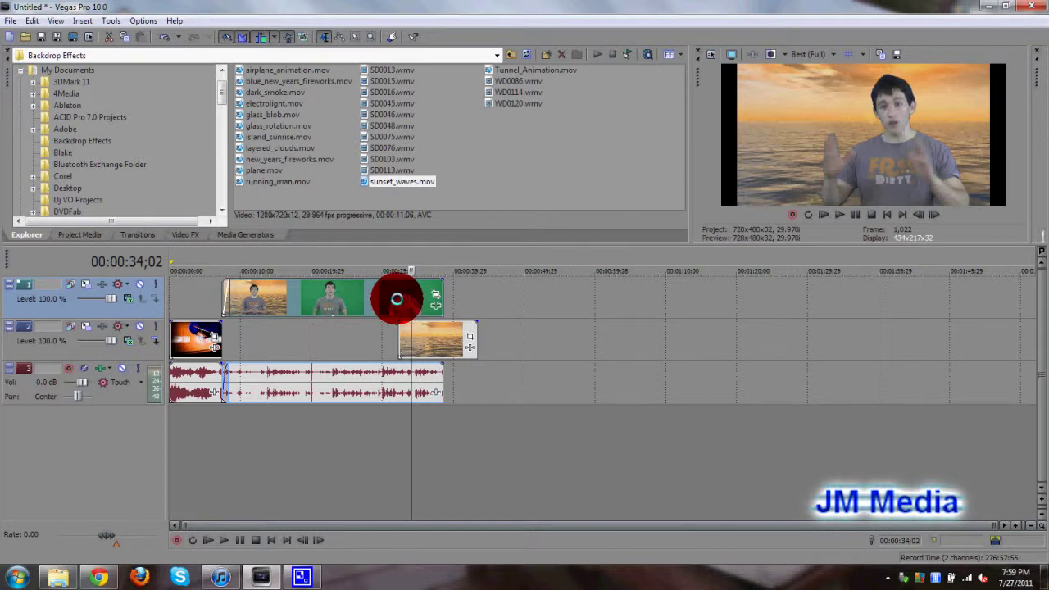
left_click(397, 299)
left_click(419, 293)
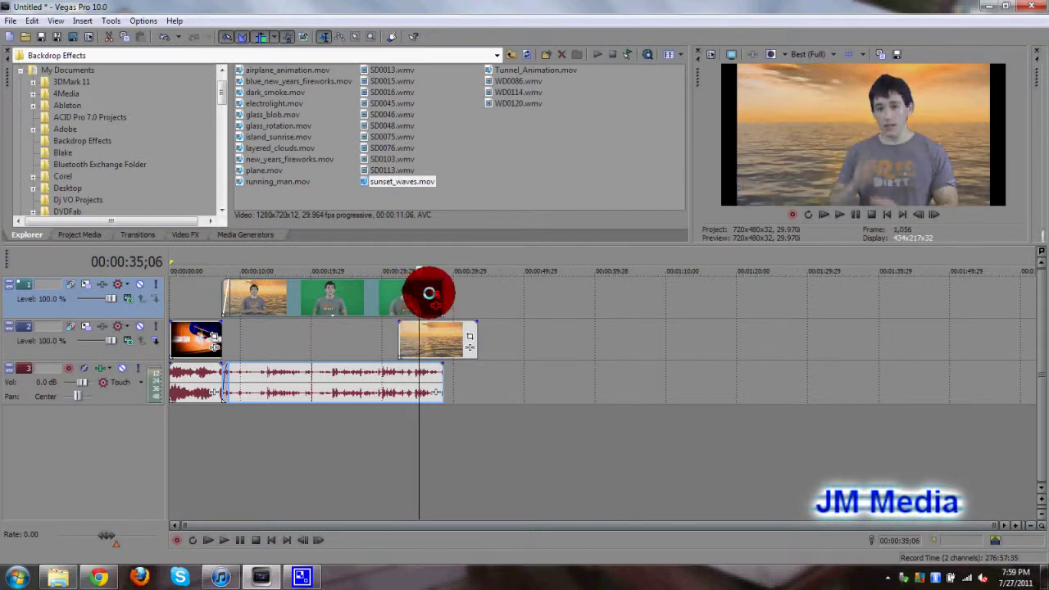